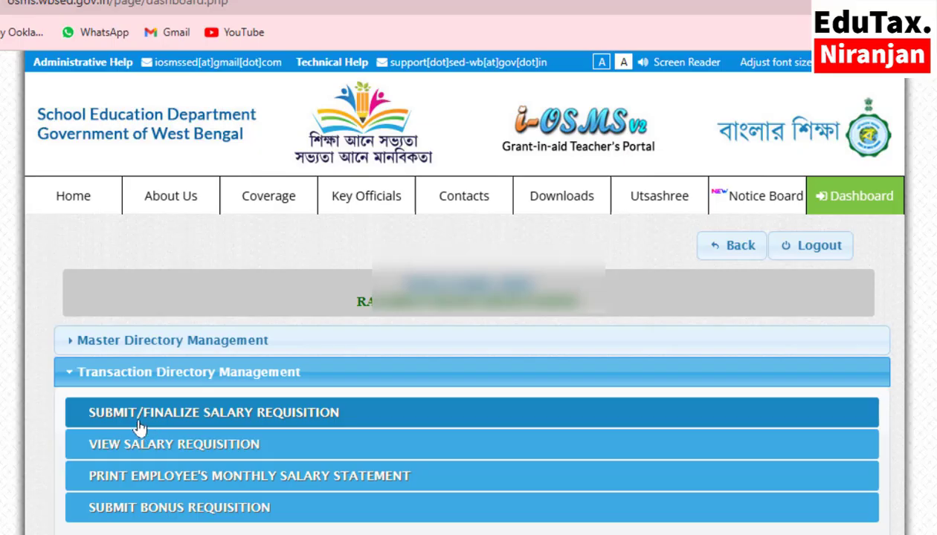
Open the employee salary requisition for submission and choose the ROPA 2019 salary table.
{"action": "left_click", "coordinate": [177, 415]}
{"action": "scroll", "coordinate": [177, 420], "scroll_direction": "down", "scroll_amount": 3}
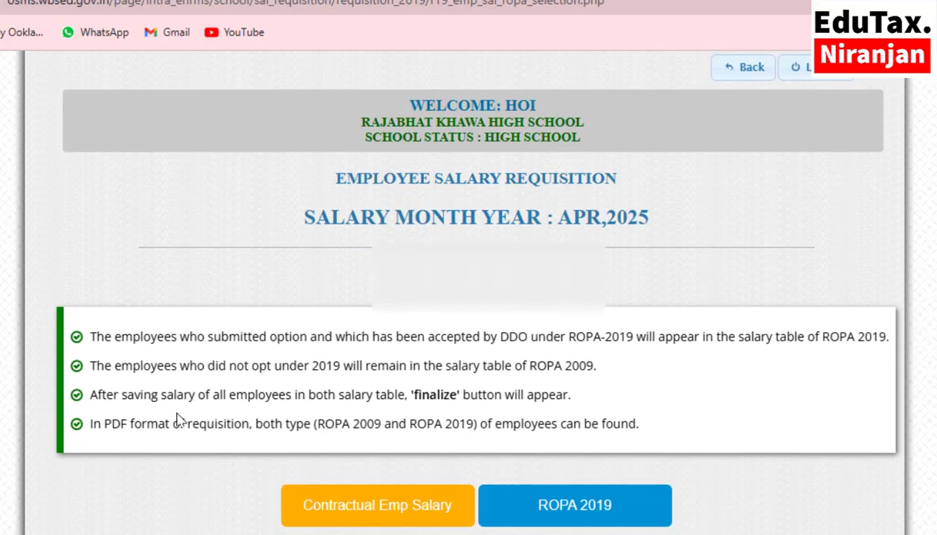
{"action": "scroll", "coordinate": [177, 420], "scroll_direction": "down", "scroll_amount": 2}
{"action": "left_click", "coordinate": [532, 370]}
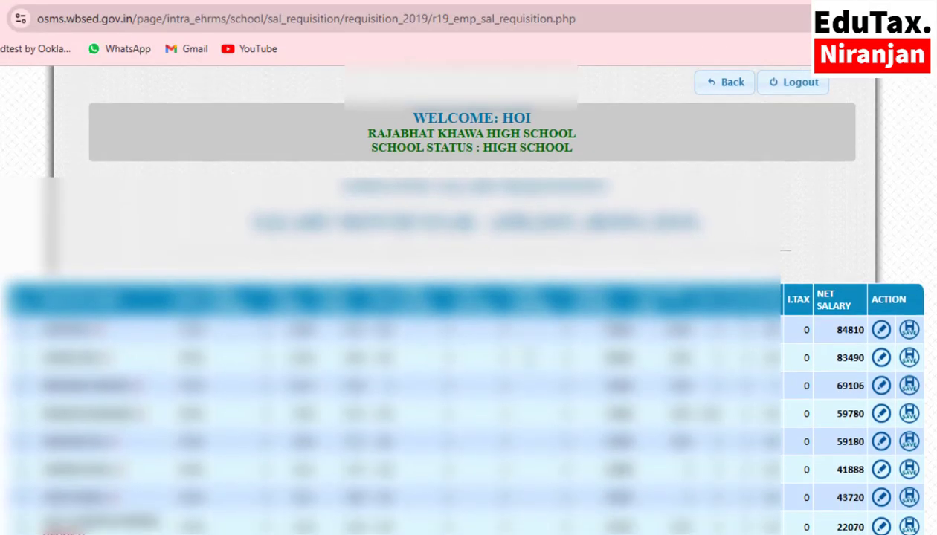
Save the salary requisitions of the first two employees in the table and acknowledge each confirmation.
{"action": "scroll", "coordinate": [469, 335], "scroll_direction": "down", "scroll_amount": 3}
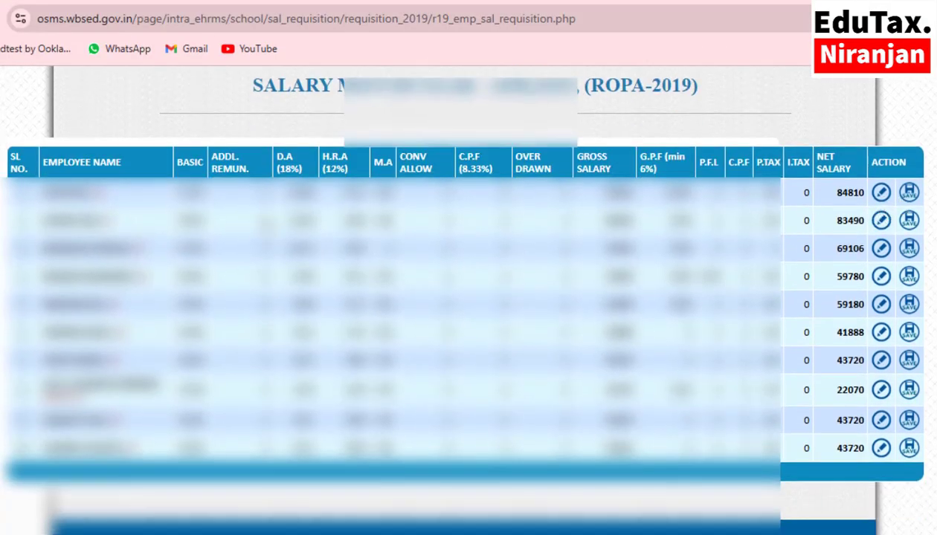
{"action": "left_click", "coordinate": [905, 193]}
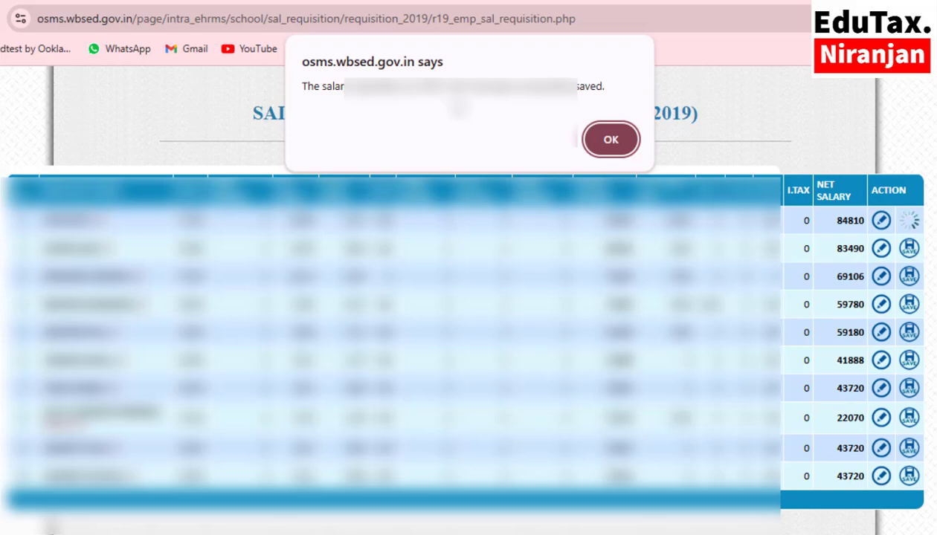
{"action": "left_click", "coordinate": [611, 141]}
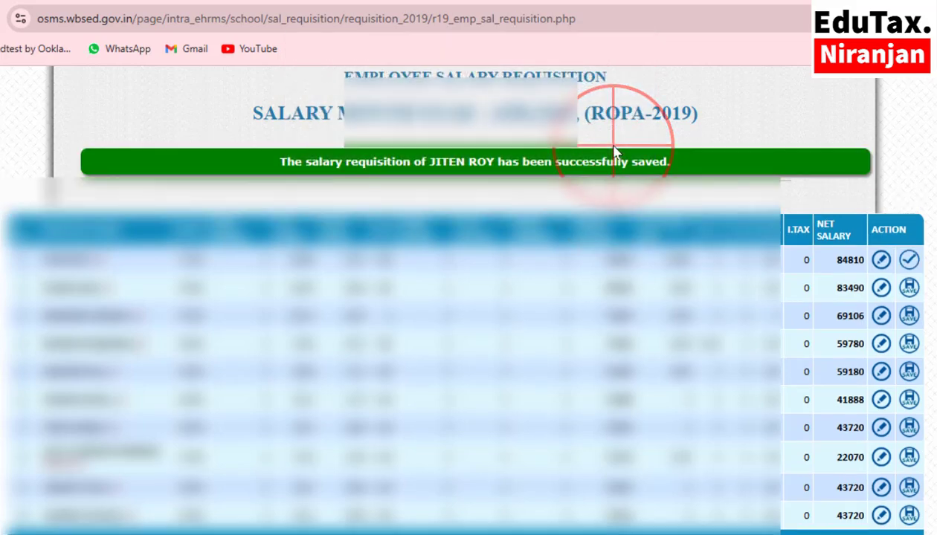
{"action": "left_click", "coordinate": [908, 290]}
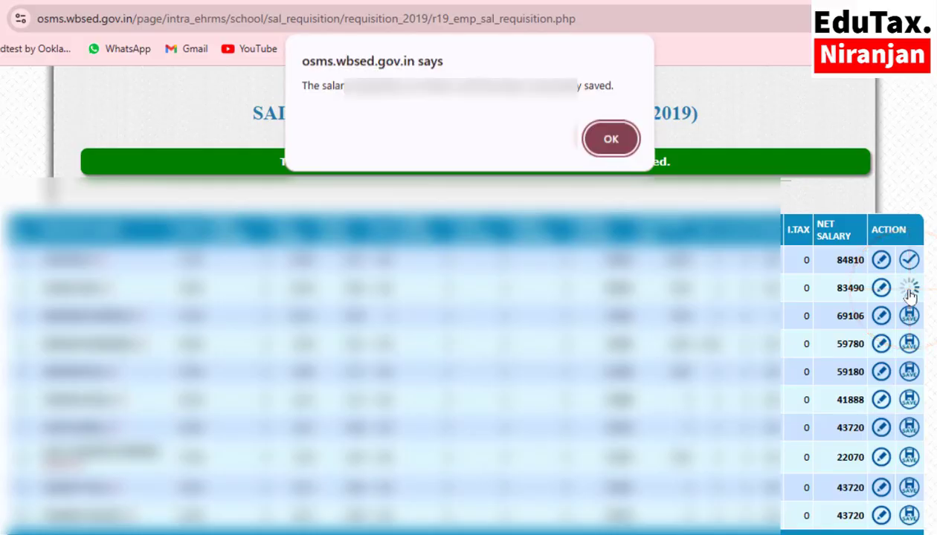
{"action": "left_click", "coordinate": [611, 141]}
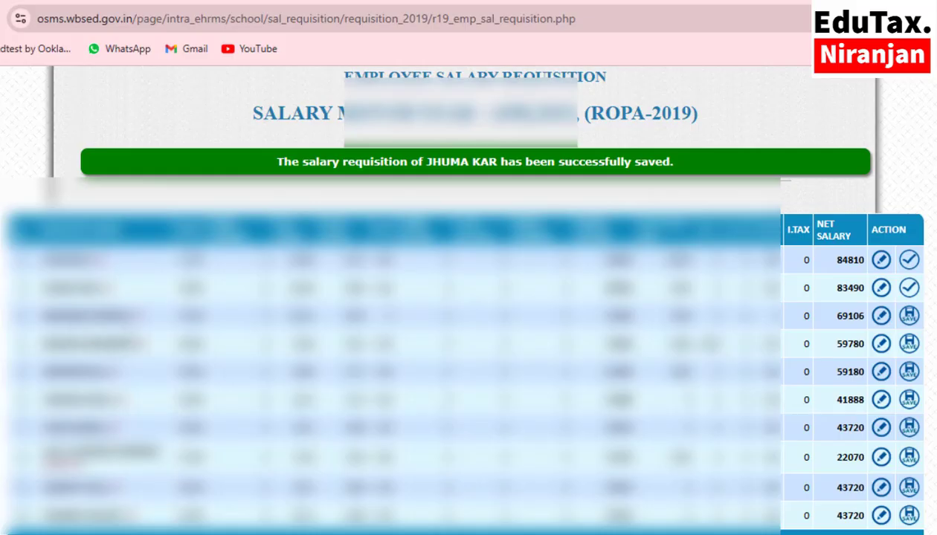
Edit the third employee's salary details, set the GPF deduction to 7000 and submit the change.
{"action": "left_click", "coordinate": [881, 318]}
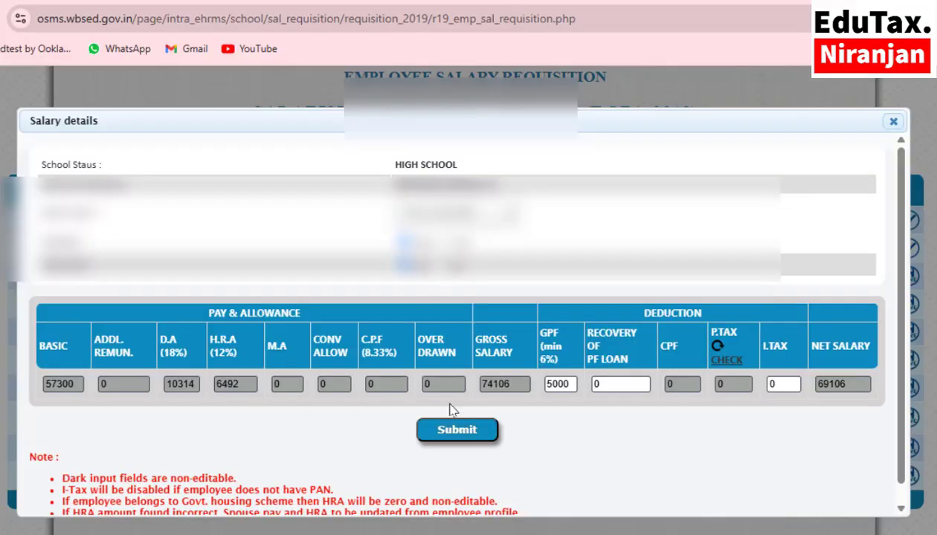
{"action": "left_click", "coordinate": [554, 385]}
{"action": "key", "text": "BackSpace"}
{"action": "type", "text": "7"}
{"action": "left_click", "coordinate": [457, 432]}
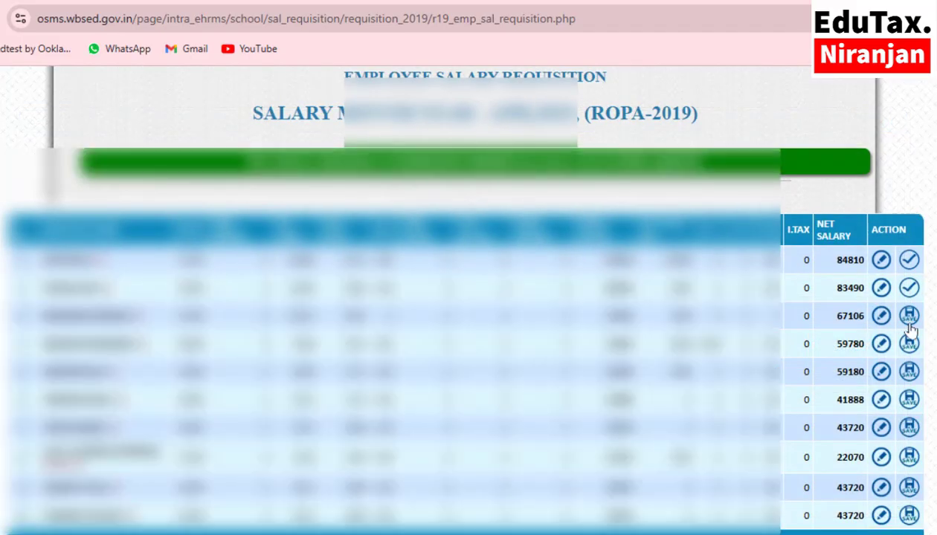
Save the salary requisitions of the employees in rows 3 to 7, acknowledging each confirmation.
{"action": "left_click", "coordinate": [910, 317]}
{"action": "left_click", "coordinate": [608, 187]}
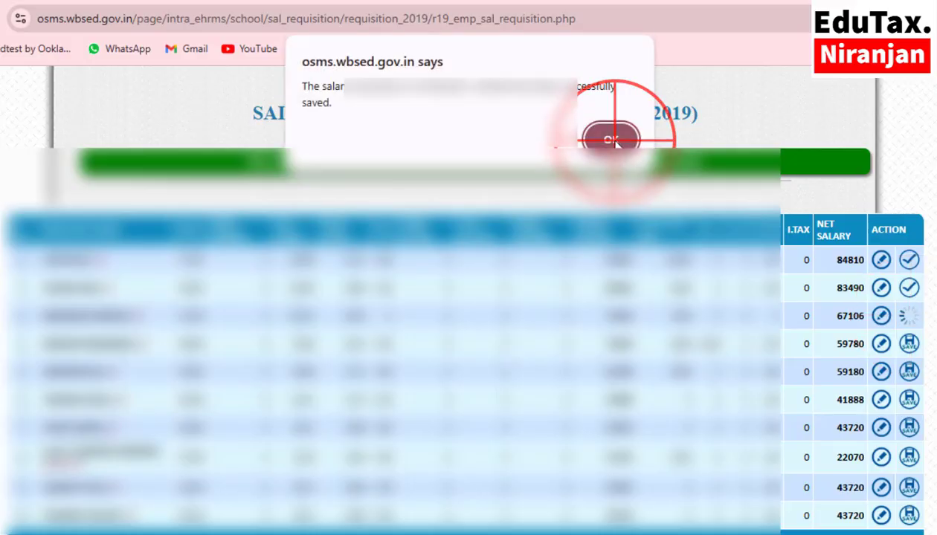
{"action": "left_click", "coordinate": [909, 343]}
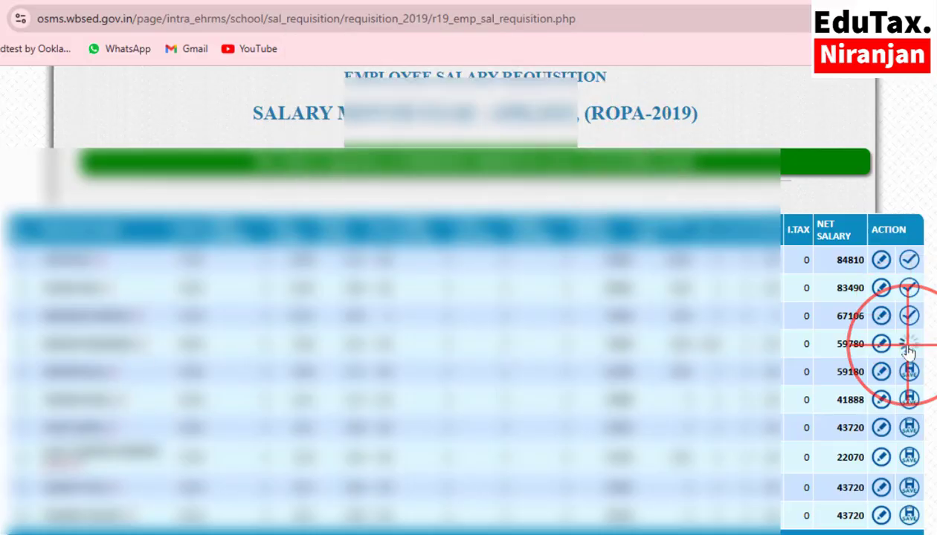
{"action": "left_click", "coordinate": [612, 141]}
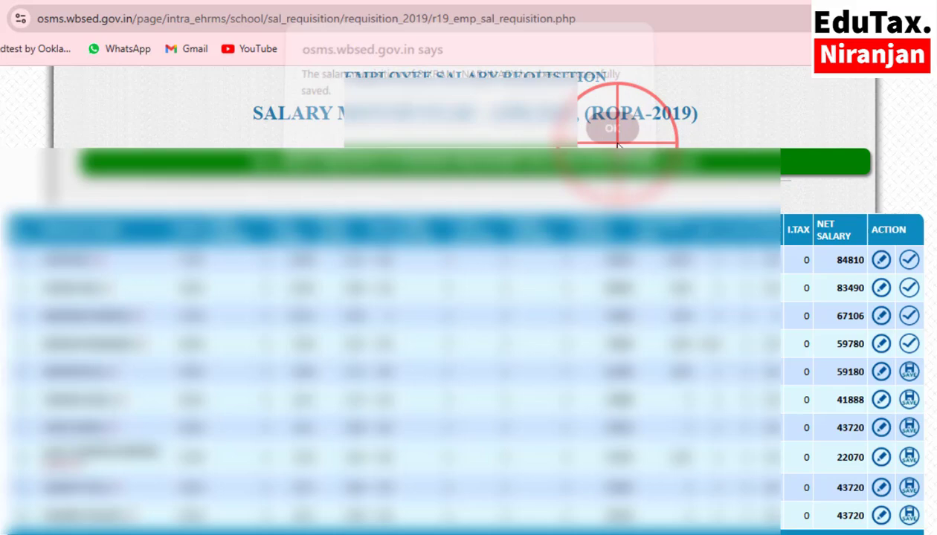
{"action": "left_click", "coordinate": [909, 373]}
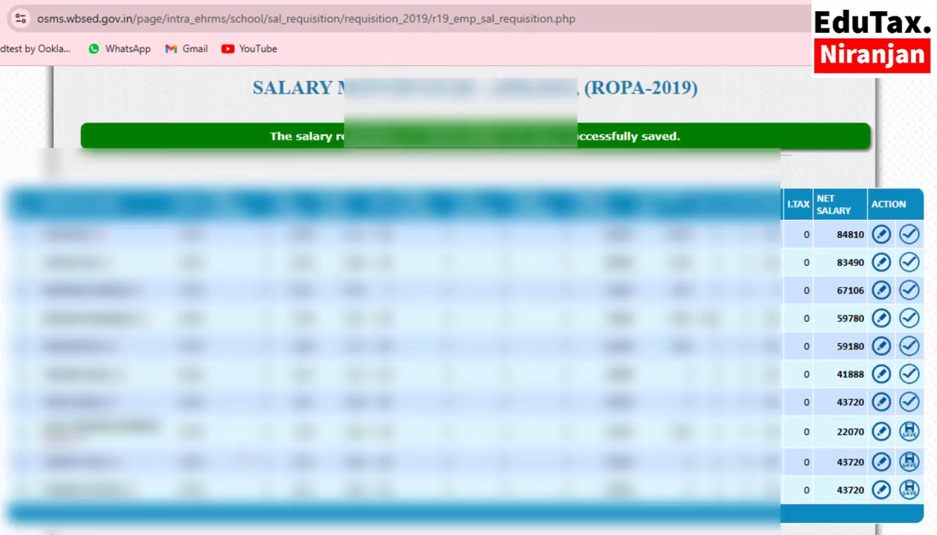
Edit the salary details of the employee in row 8 and set the salary type to NO SALARY.
{"action": "scroll", "coordinate": [468, 298], "scroll_direction": "down", "scroll_amount": 1}
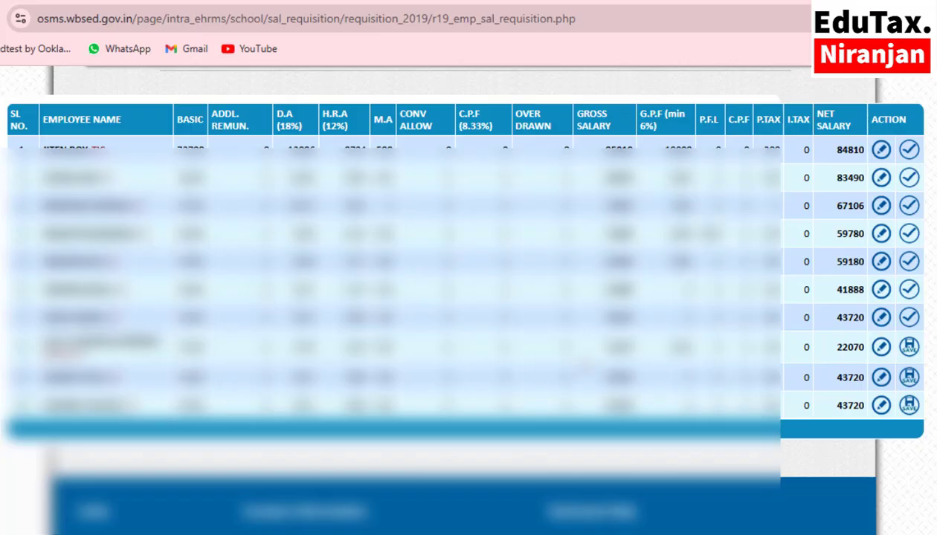
{"action": "left_click", "coordinate": [881, 348]}
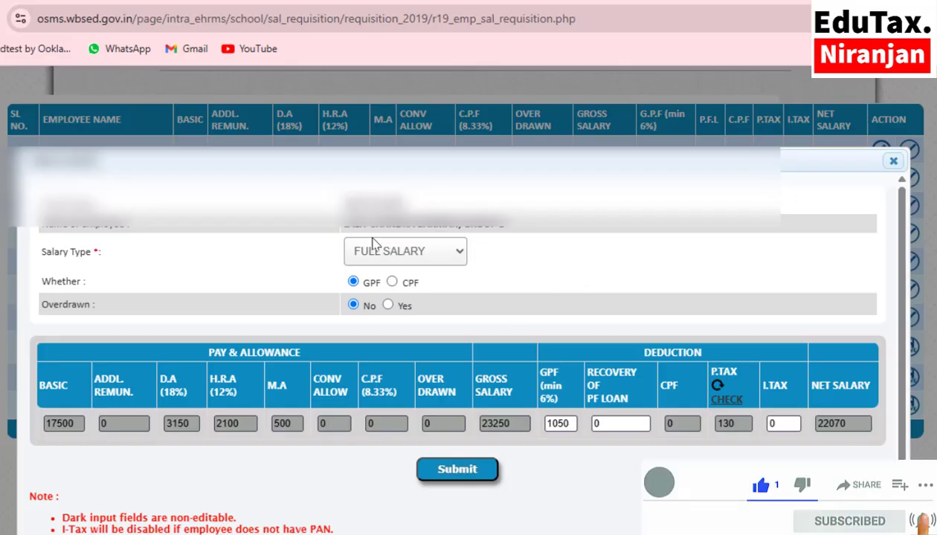
{"action": "left_click", "coordinate": [442, 254]}
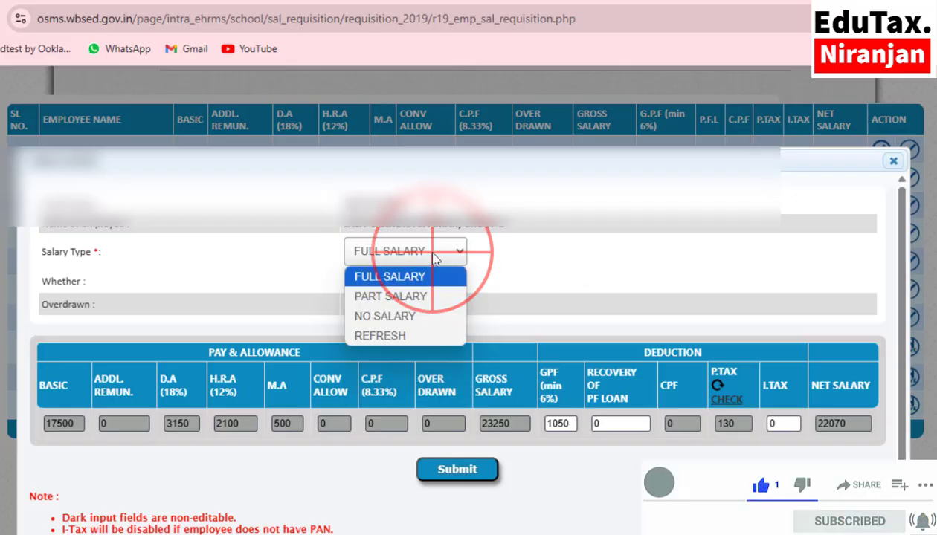
{"action": "left_click", "coordinate": [406, 317]}
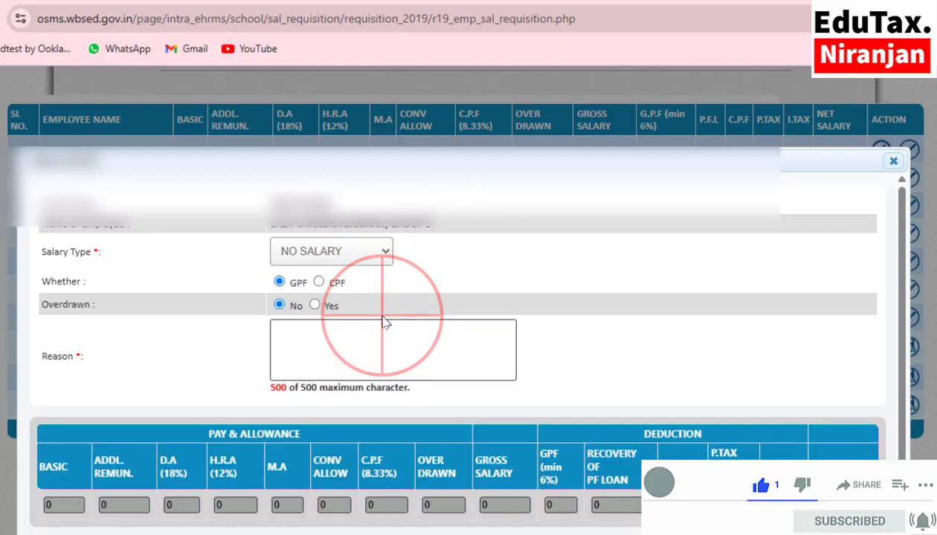
{"action": "scroll", "coordinate": [349, 286], "scroll_direction": "down", "scroll_amount": 2}
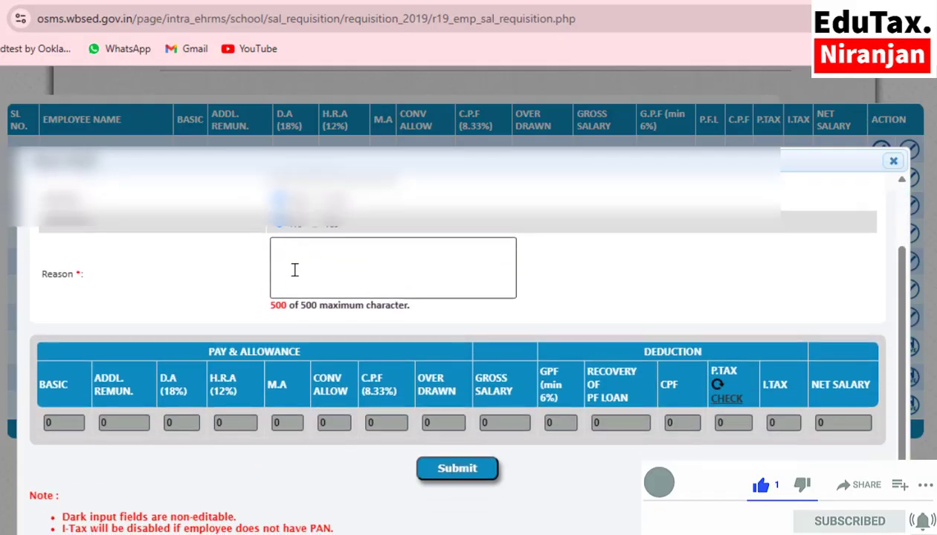
{"action": "scroll", "coordinate": [295, 270], "scroll_direction": "up", "scroll_amount": 1}
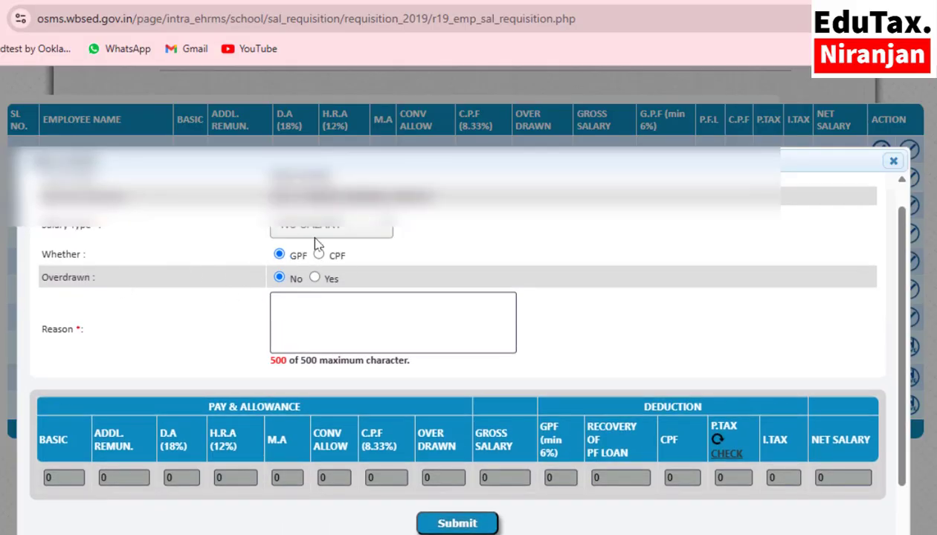
Submit the reason "As per order of Honble Supreme court dated 03.04.2025 and 17.04.2025 and also as per order of CSE WB dated 22.04.2025" and save row 8.
{"action": "left_click", "coordinate": [313, 333]}
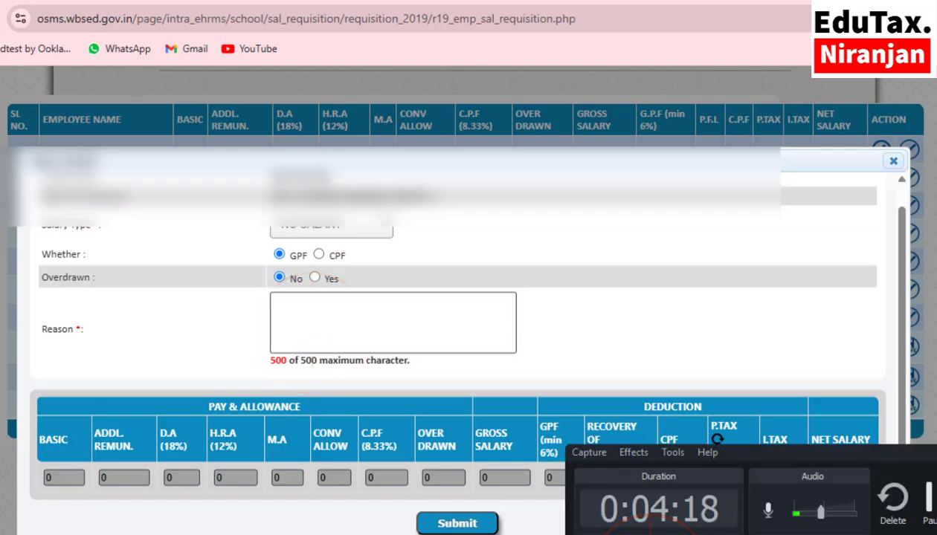
{"action": "left_click", "coordinate": [918, 510]}
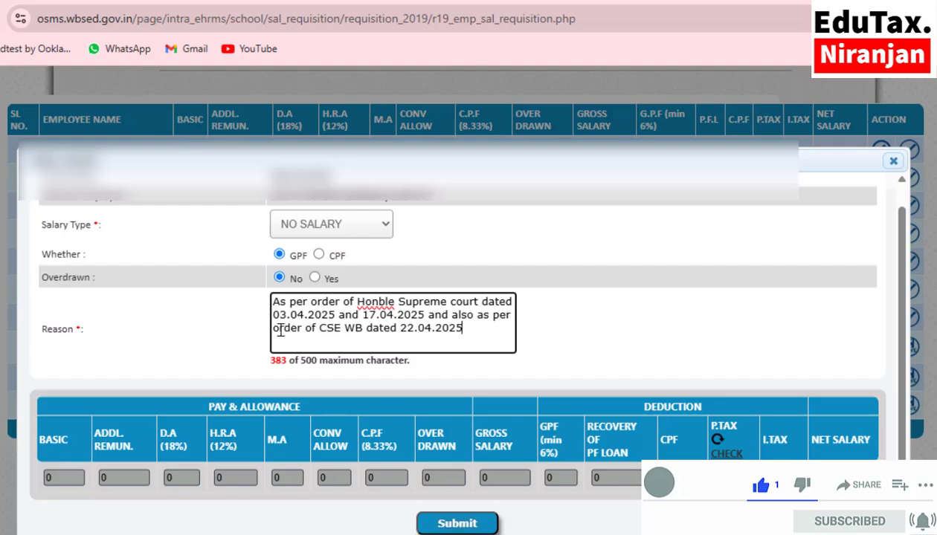
{"action": "left_click", "coordinate": [457, 525]}
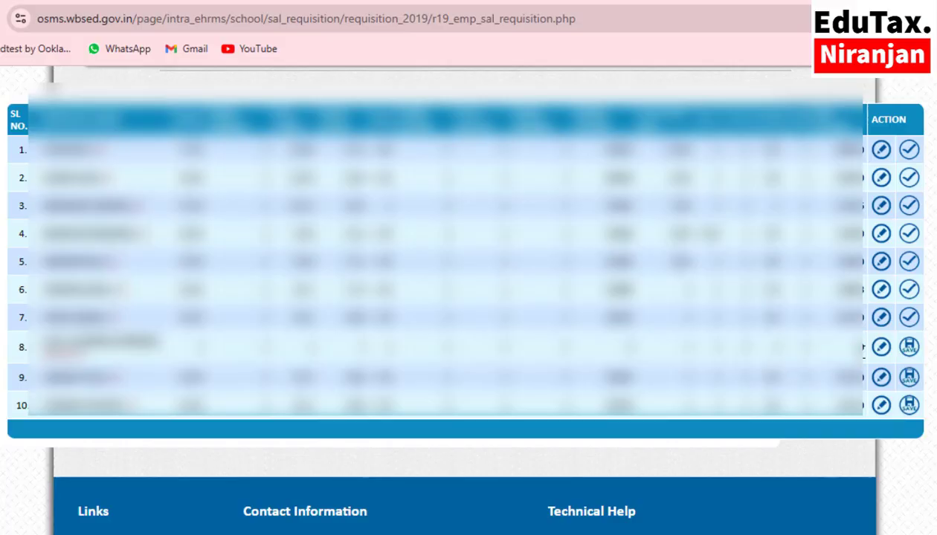
{"action": "left_click", "coordinate": [909, 347]}
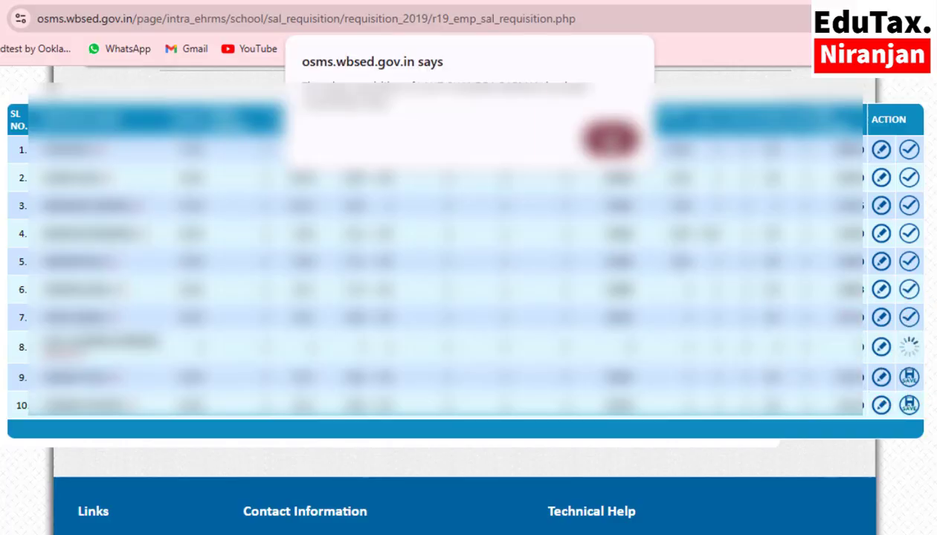
{"action": "key", "text": "Return"}
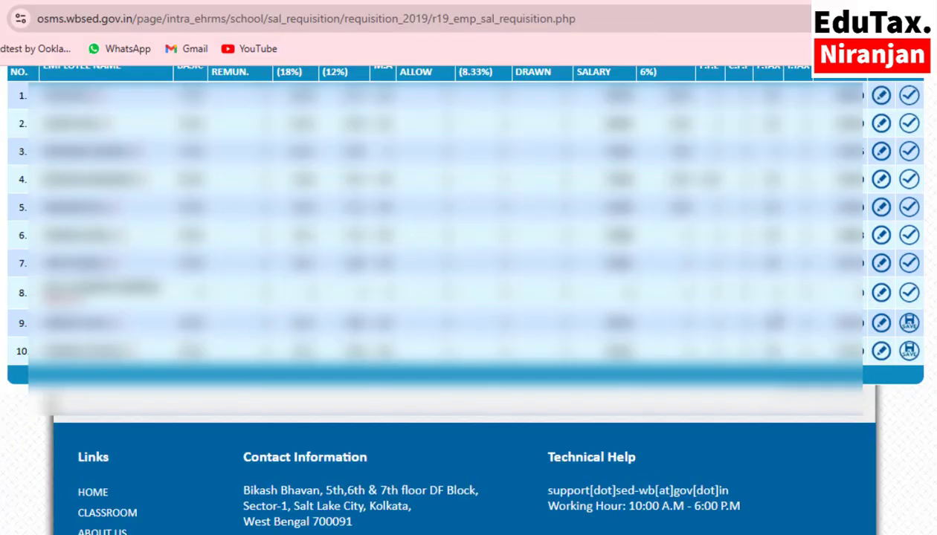
Edit the salary details of the employee in row 9, setting the salary type to PART SALARY with 22 working days.
{"action": "left_click", "coordinate": [883, 325]}
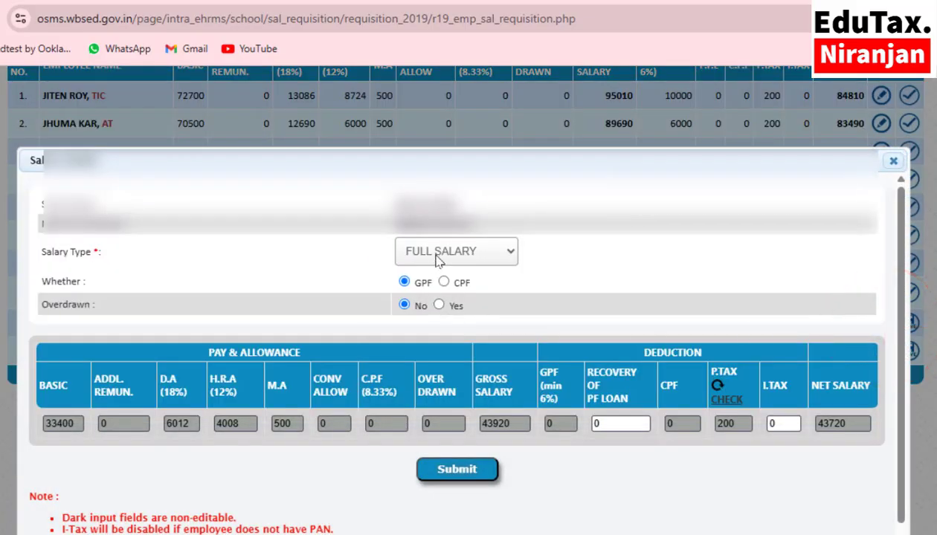
{"action": "left_click", "coordinate": [438, 256]}
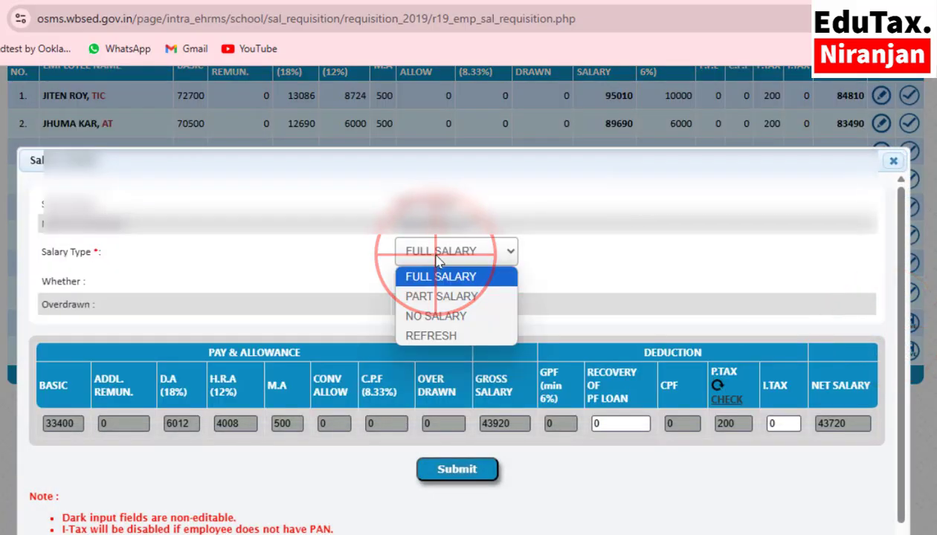
{"action": "left_click", "coordinate": [437, 297]}
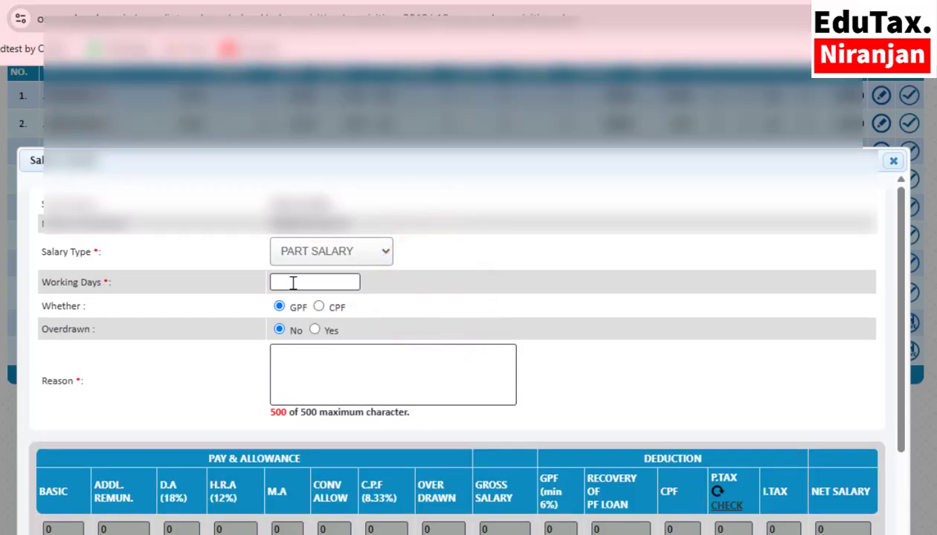
{"action": "left_click", "coordinate": [293, 283]}
{"action": "left_click", "coordinate": [294, 281]}
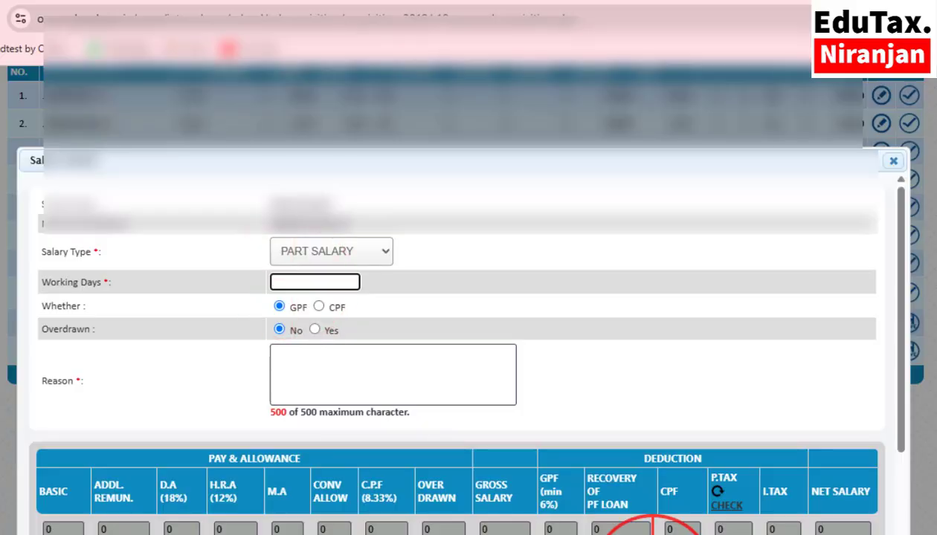
{"action": "left_click", "coordinate": [287, 283]}
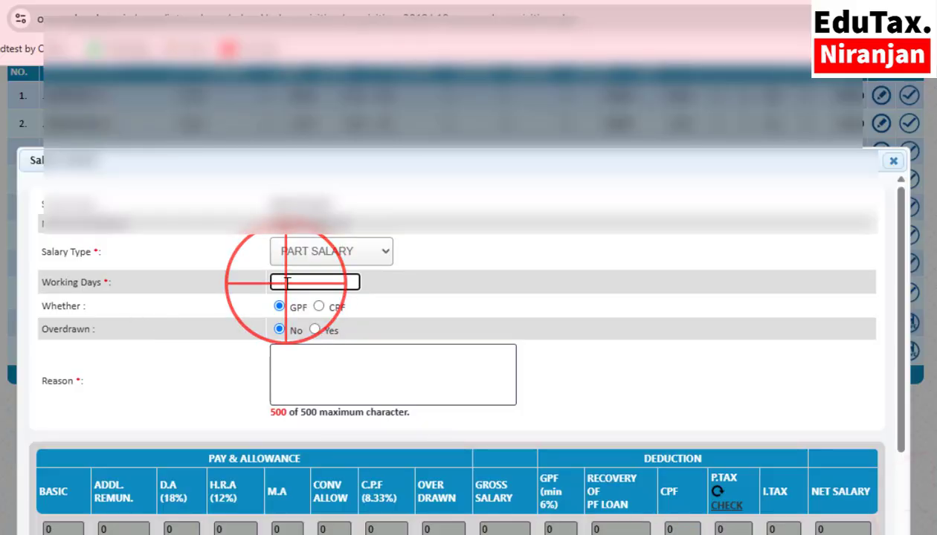
{"action": "type", "text": "22"}
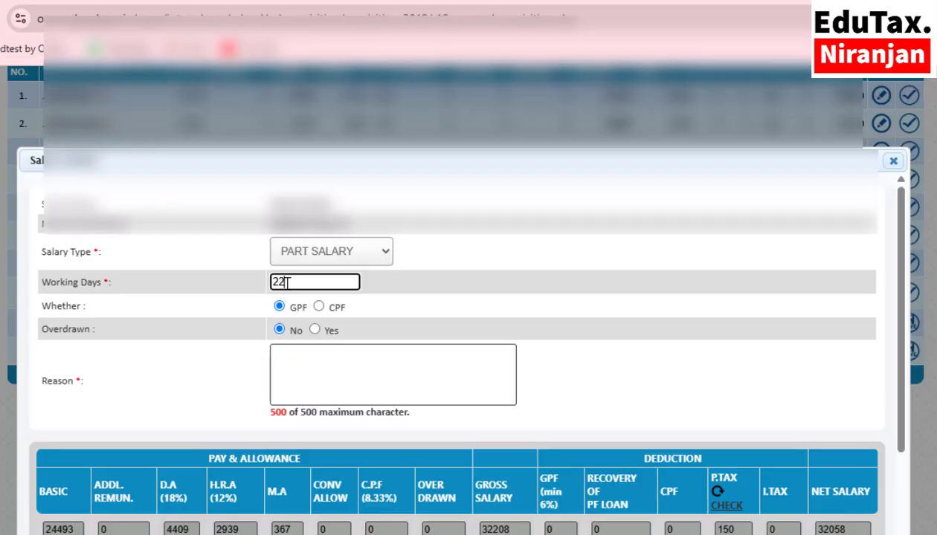
Enter the reason "date of joining is 09.04.2025", submit the part salary details and save the requisition in row 9.
{"action": "left_click", "coordinate": [295, 380]}
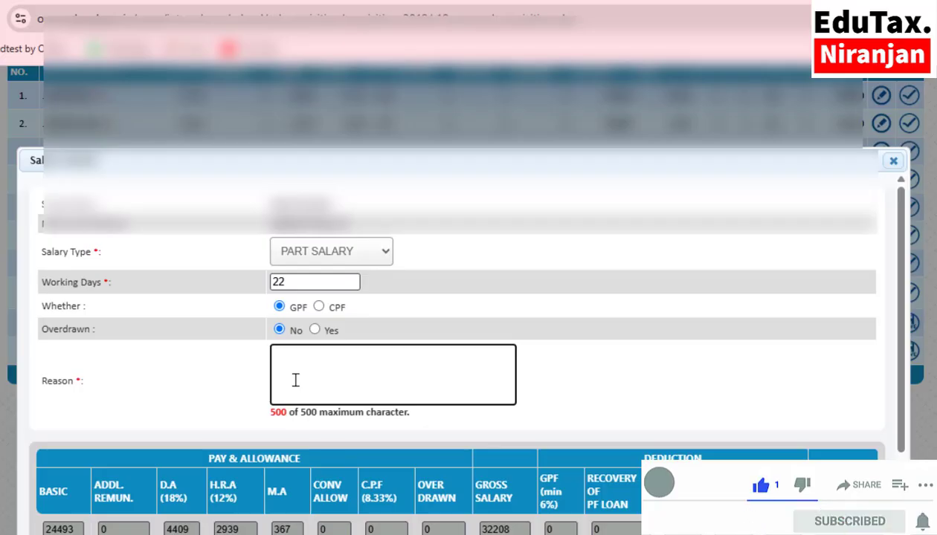
{"action": "type", "text": "date of joining is 09.04.2025"}
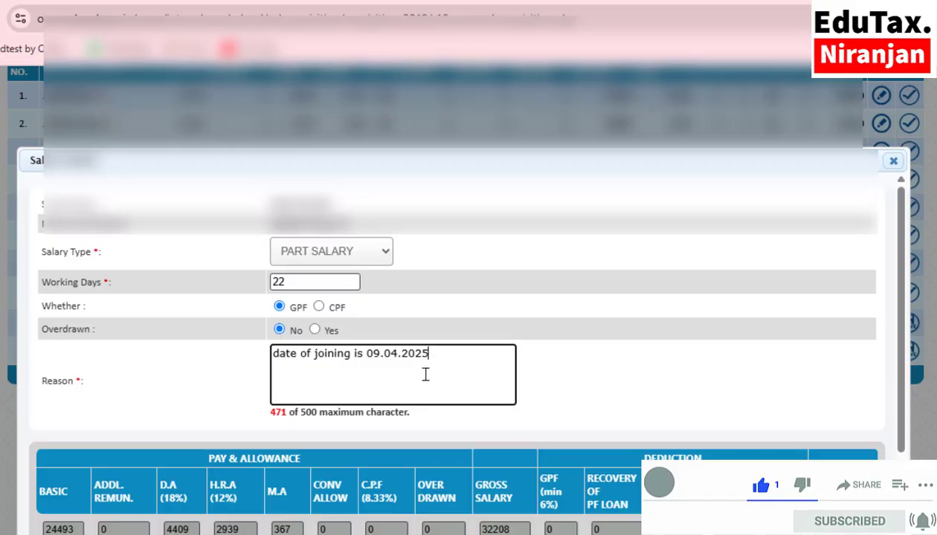
{"action": "scroll", "coordinate": [517, 337], "scroll_direction": "down", "scroll_amount": 3}
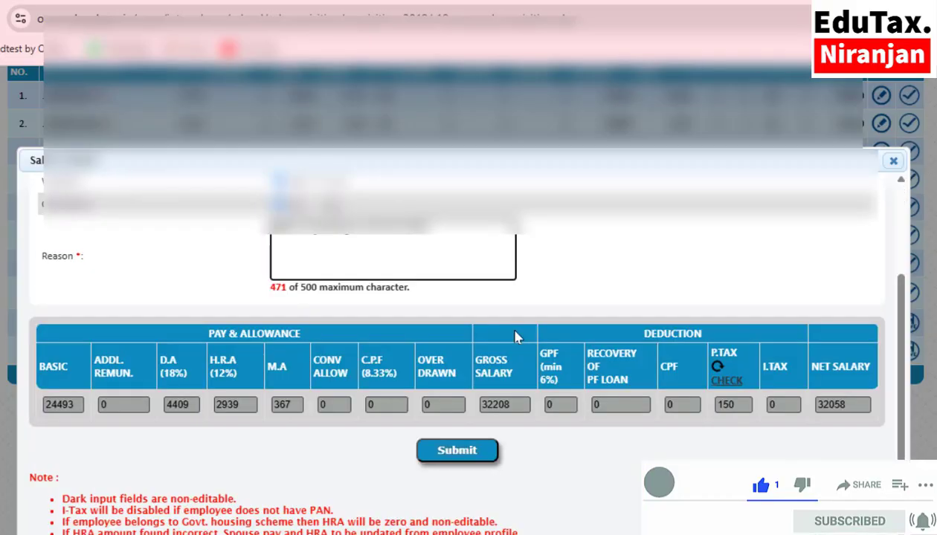
{"action": "left_click", "coordinate": [458, 462]}
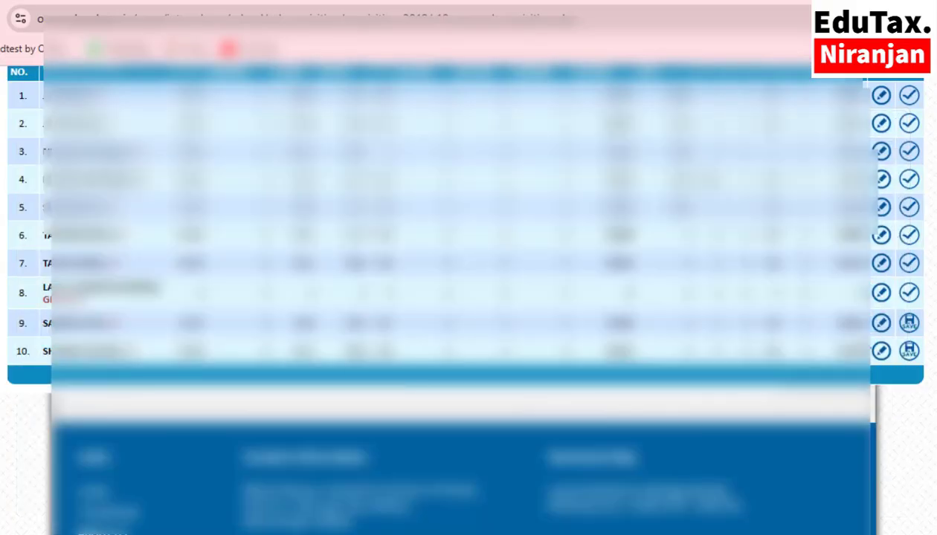
{"action": "left_click", "coordinate": [908, 325]}
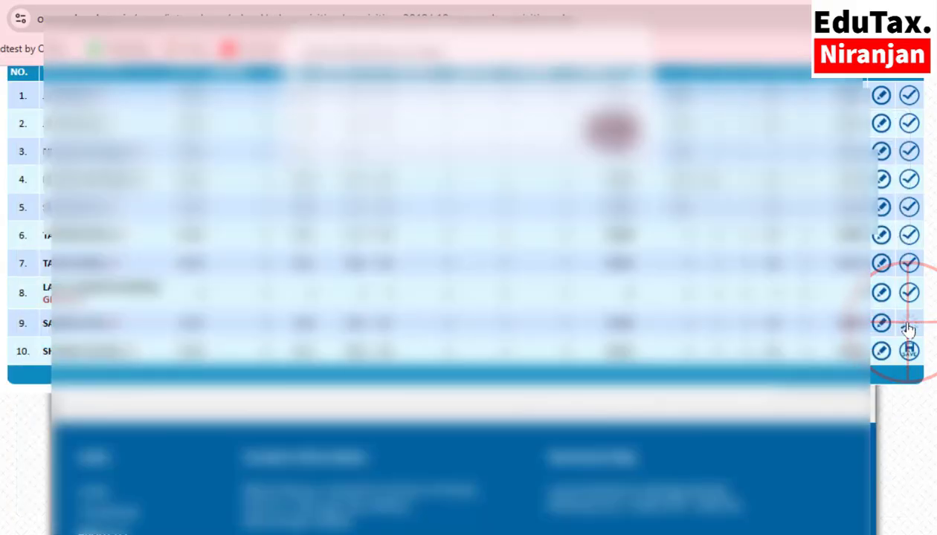
Acknowledge the saved requisition in row 9, then save and acknowledge the salary requisition of the employee in row 10.
{"action": "left_click", "coordinate": [606, 137]}
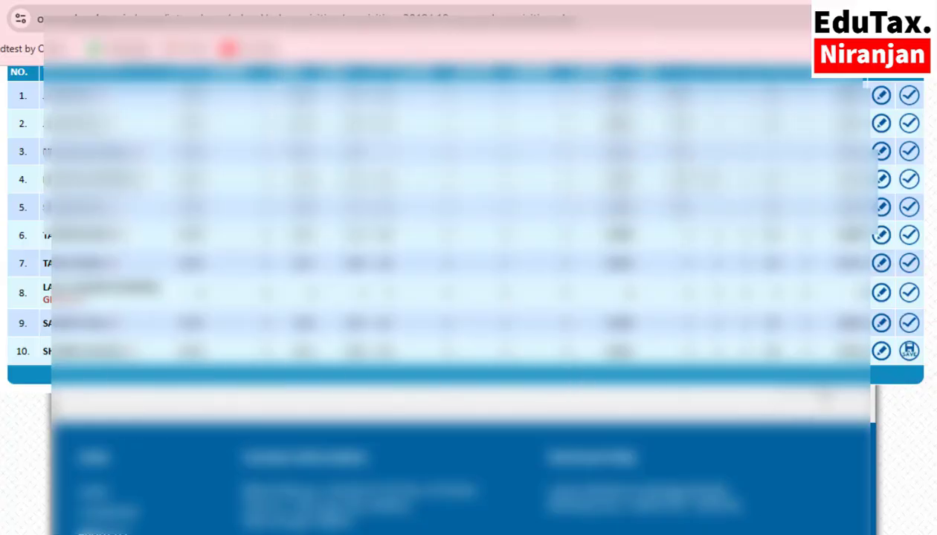
{"action": "left_click", "coordinate": [909, 351]}
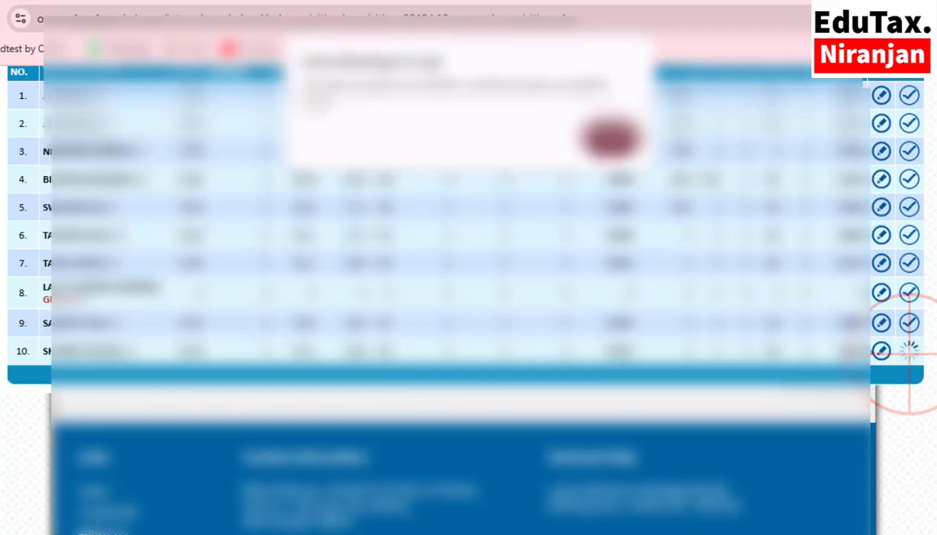
{"action": "left_click", "coordinate": [609, 139]}
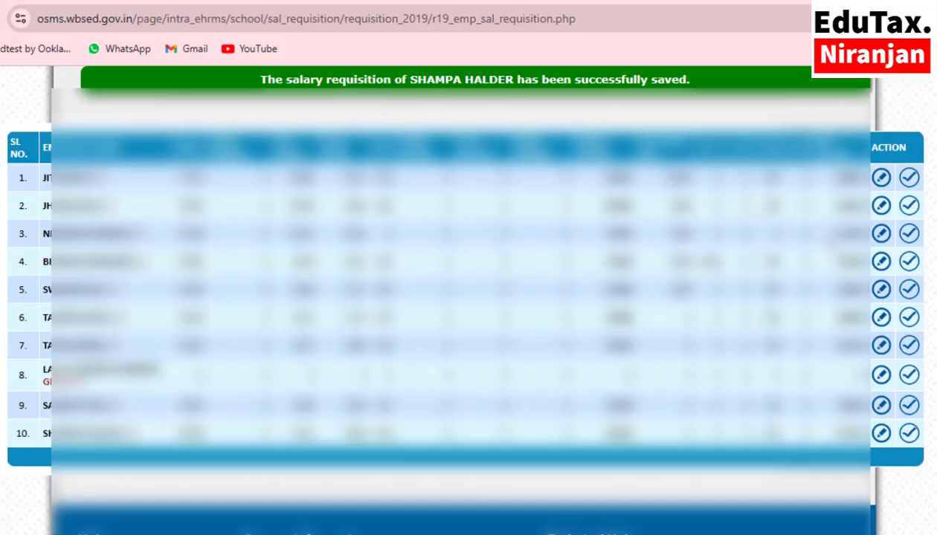
Check the save status of all ten employees and return to the ROPA selection page for April 2025.
{"action": "scroll", "coordinate": [468, 298], "scroll_direction": "down", "scroll_amount": 5}
{"action": "scroll", "coordinate": [468, 297], "scroll_direction": "up", "scroll_amount": 4}
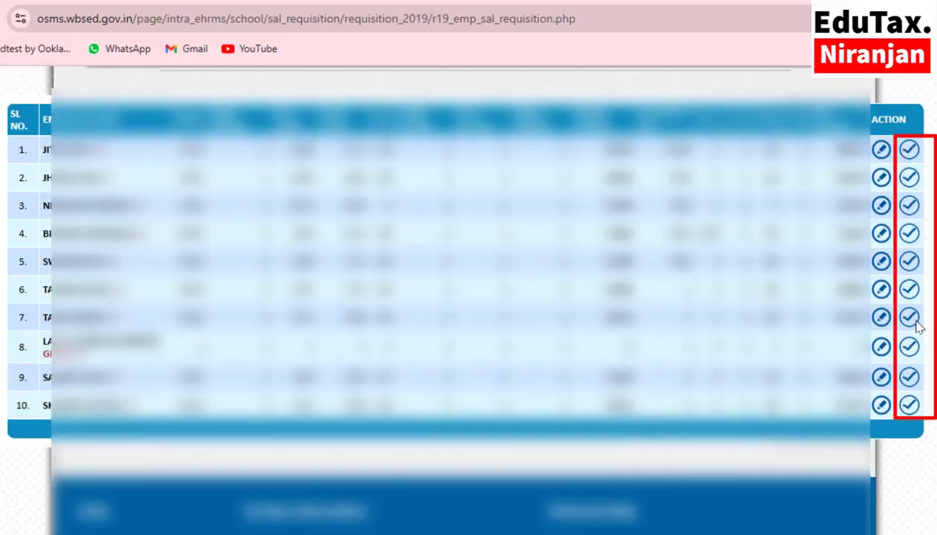
{"action": "scroll", "coordinate": [468, 297], "scroll_direction": "up", "scroll_amount": 2}
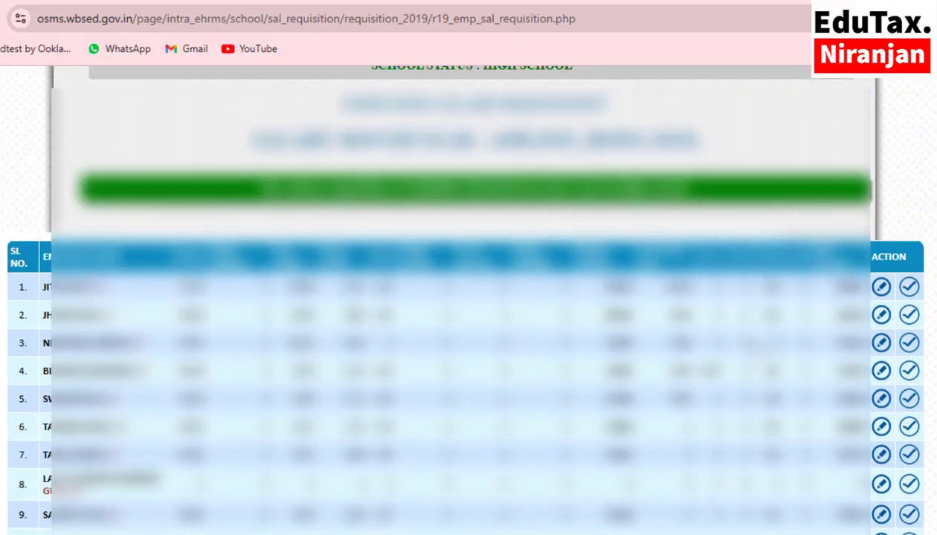
{"action": "scroll", "coordinate": [468, 298], "scroll_direction": "up", "scroll_amount": 3}
{"action": "left_click", "coordinate": [725, 168]}
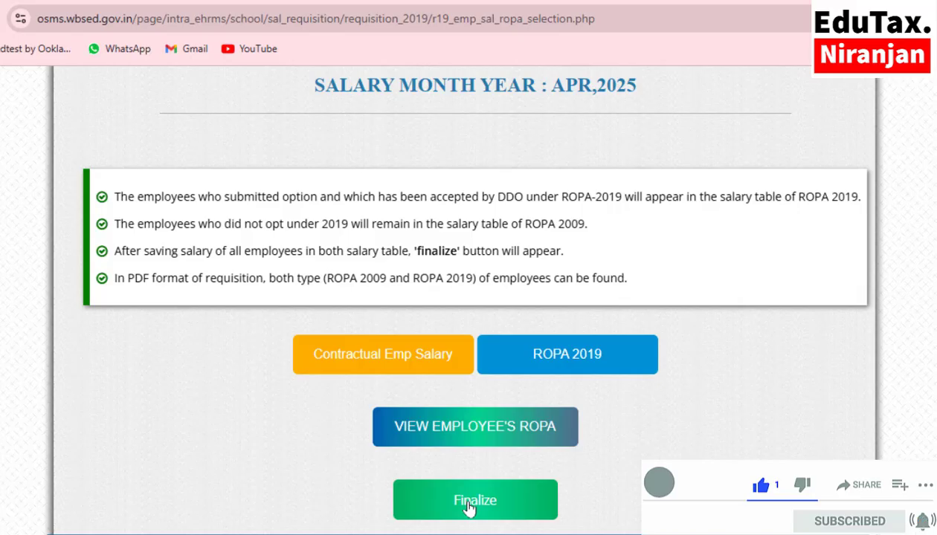
Finalize the April 2025 salary requisition, confirm sending it to the DDO and view the submitted requisition.
{"action": "left_click", "coordinate": [468, 508]}
{"action": "left_click", "coordinate": [538, 146]}
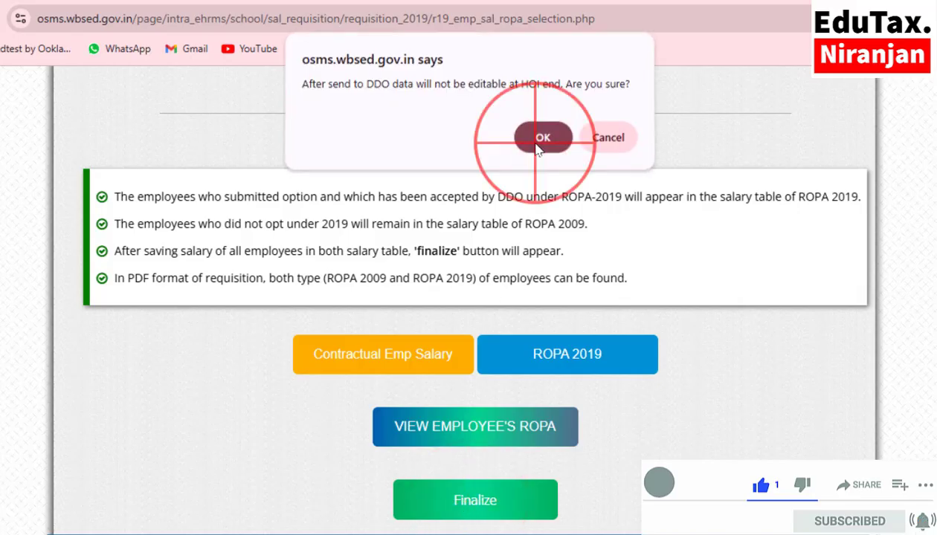
{"action": "scroll", "coordinate": [461, 297], "scroll_direction": "down", "scroll_amount": 4}
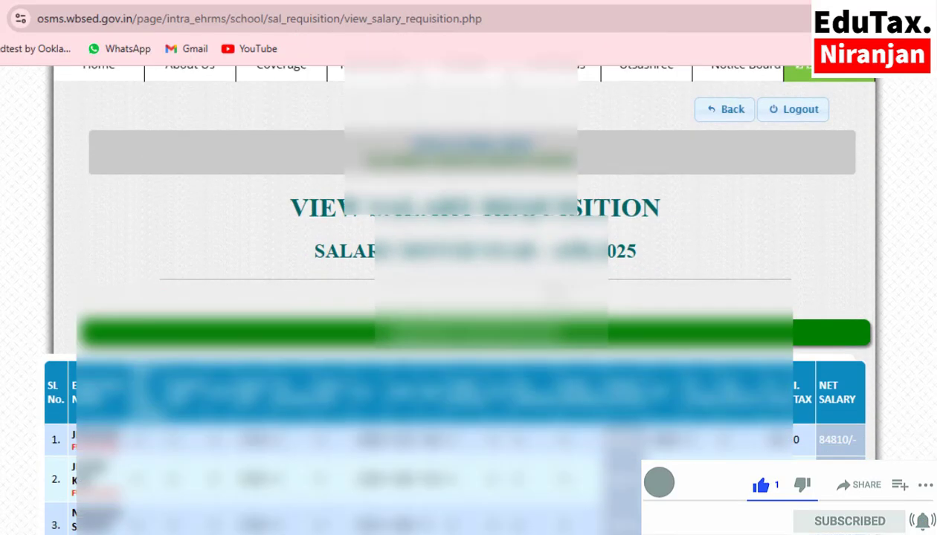
{"action": "scroll", "coordinate": [461, 298], "scroll_direction": "up", "scroll_amount": 2}
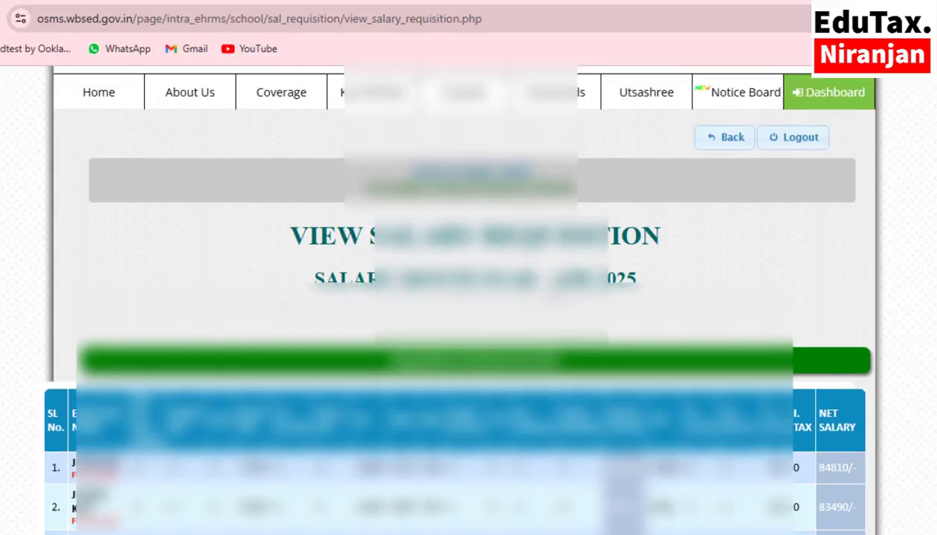